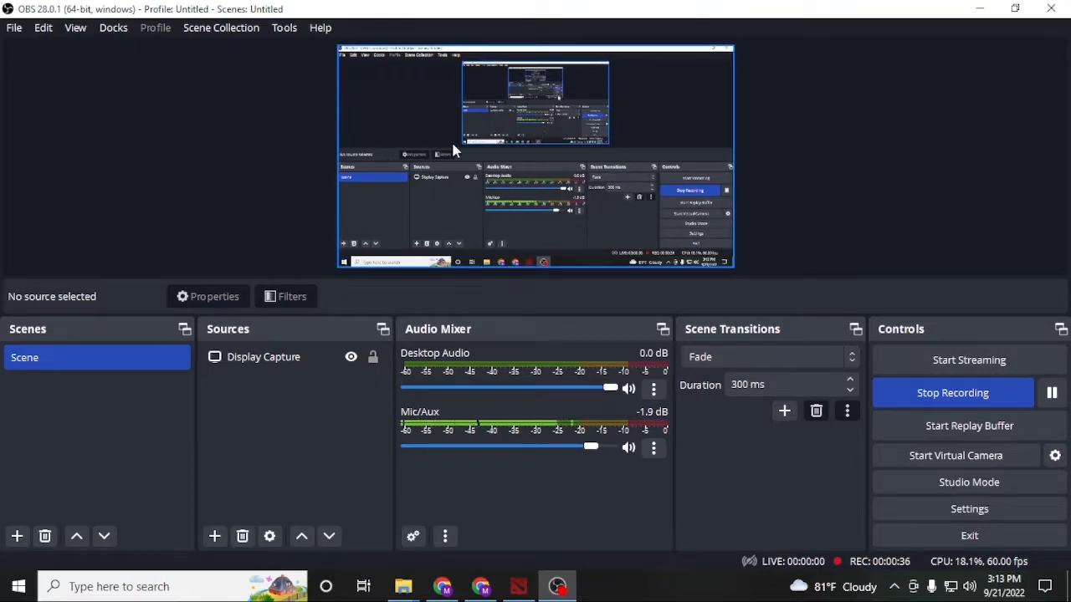
left_click(555, 149)
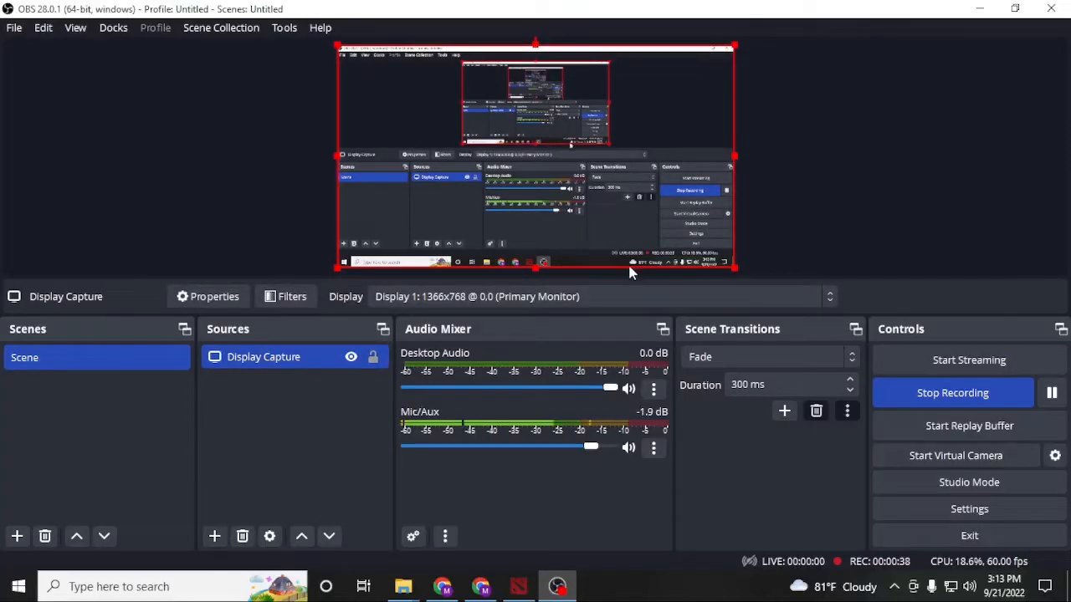
left_click(256, 494)
right_click(39, 400)
left_click(18, 421)
right_click(45, 420)
left_click(123, 408)
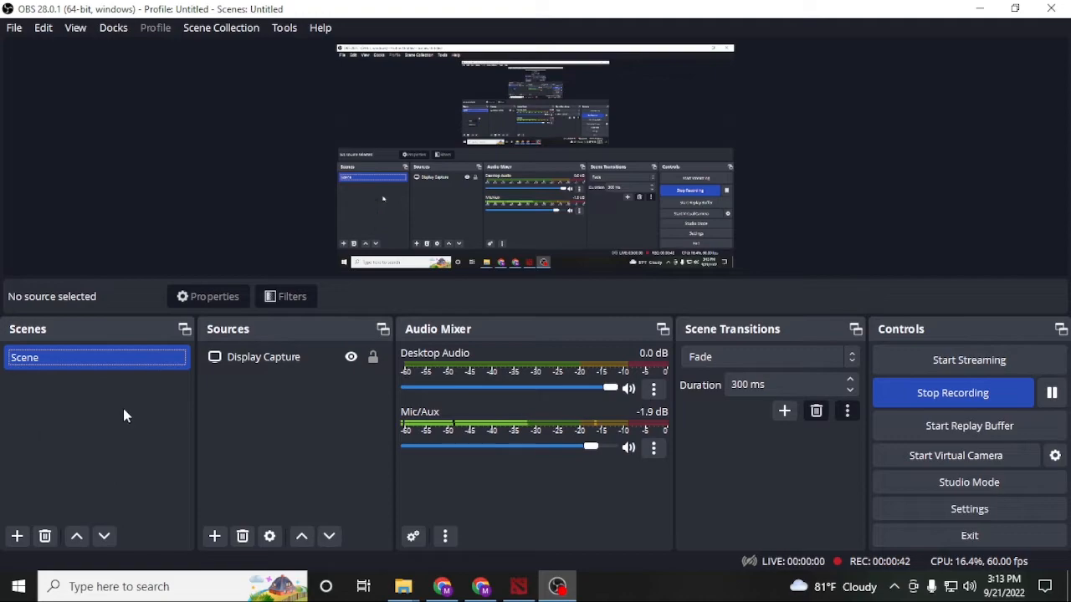
right_click(123, 409)
right_click(47, 457)
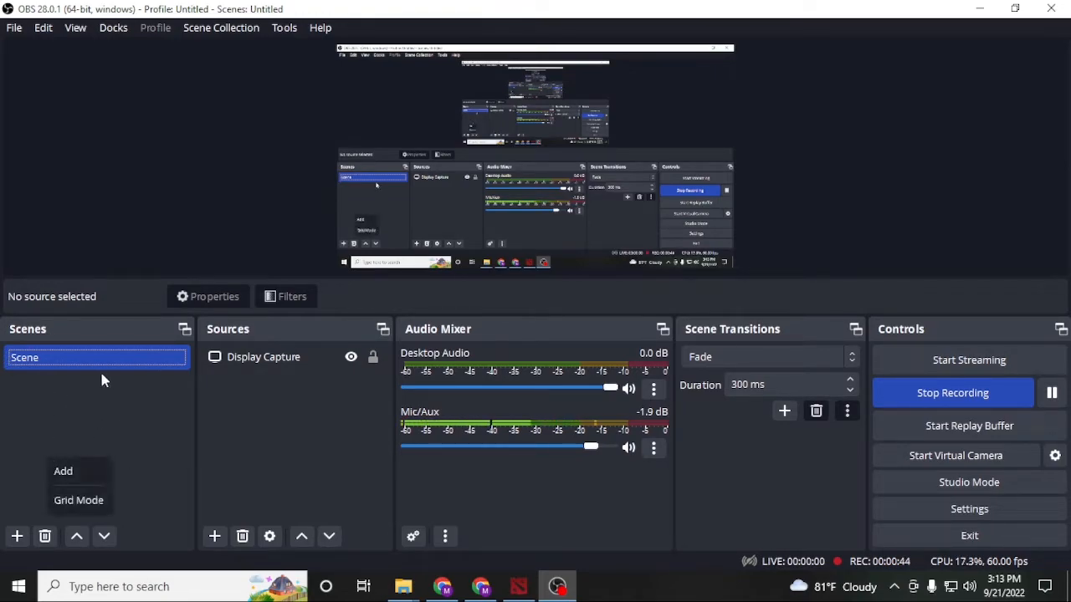
right_click(58, 392)
right_click(34, 429)
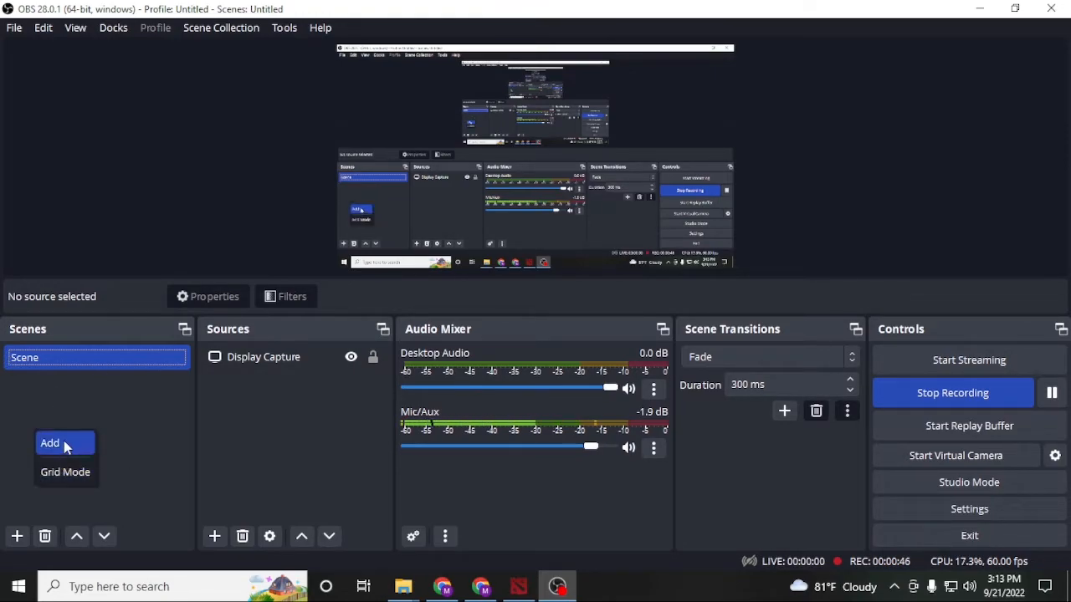
left_click(64, 441)
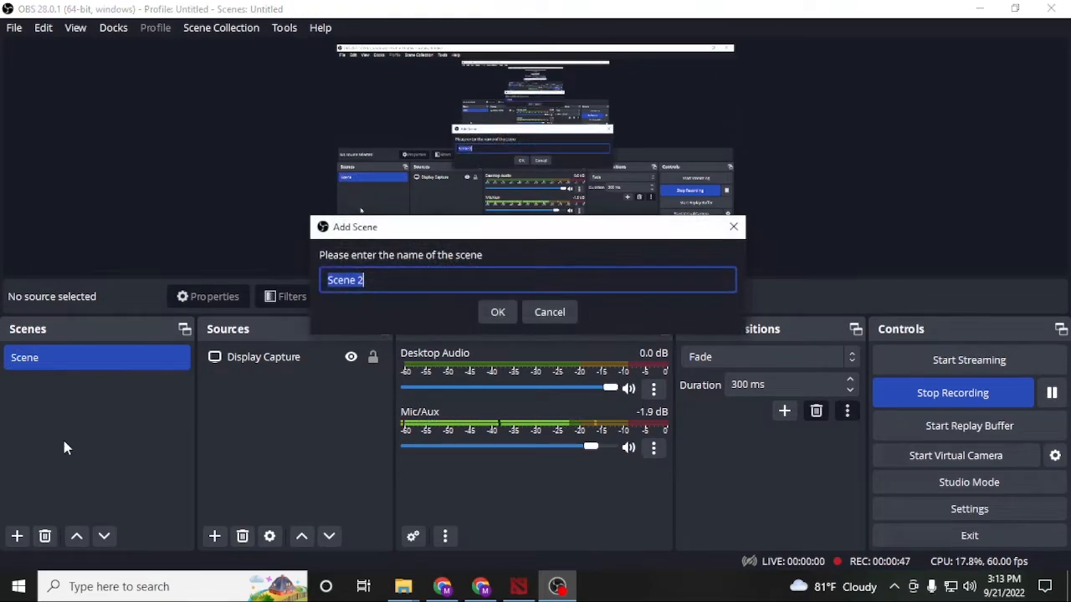
left_click(550, 314)
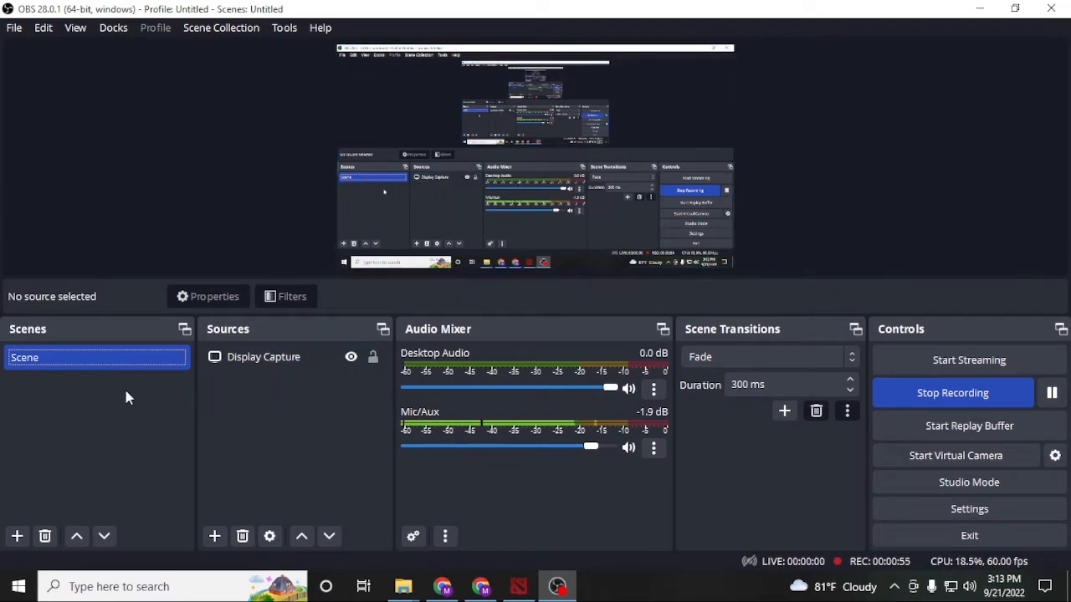
Add a new Game Capture source to the current scene, keeping the default name and leaving it visible
right_click(284, 445)
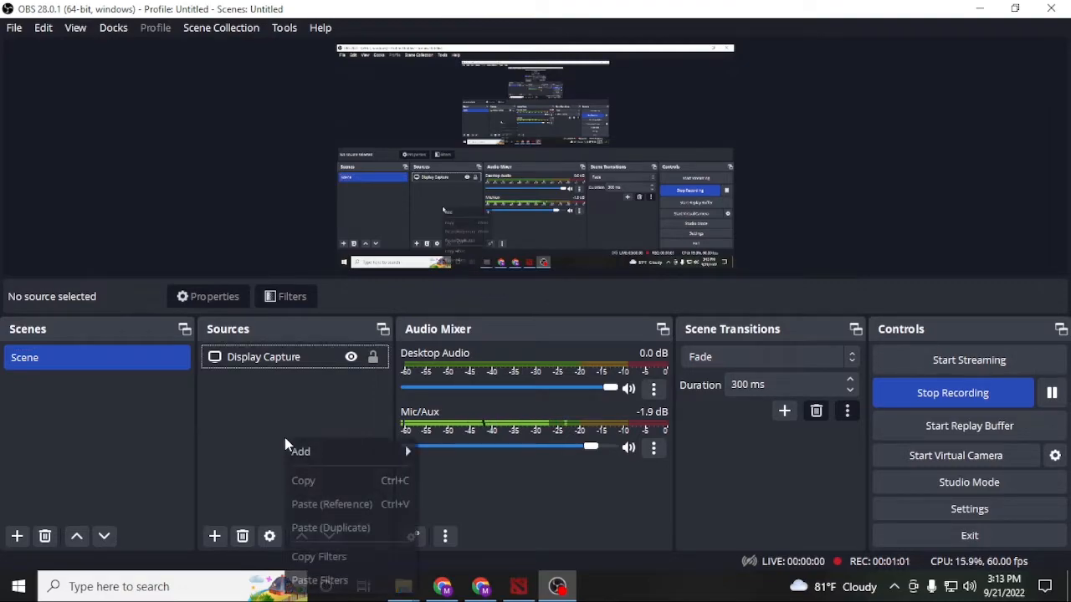
left_click(255, 403)
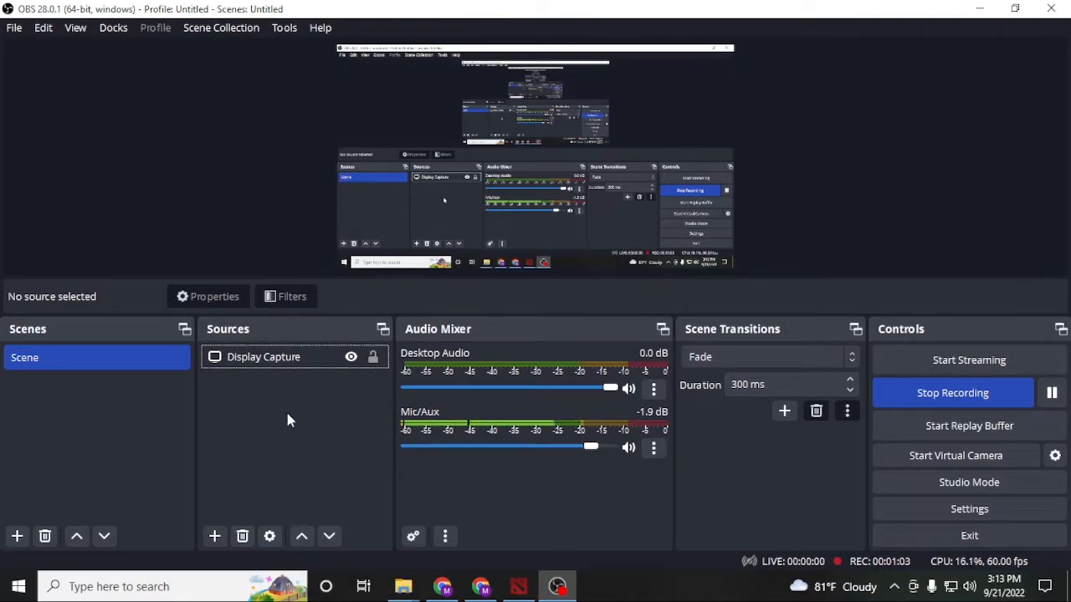
right_click(261, 439)
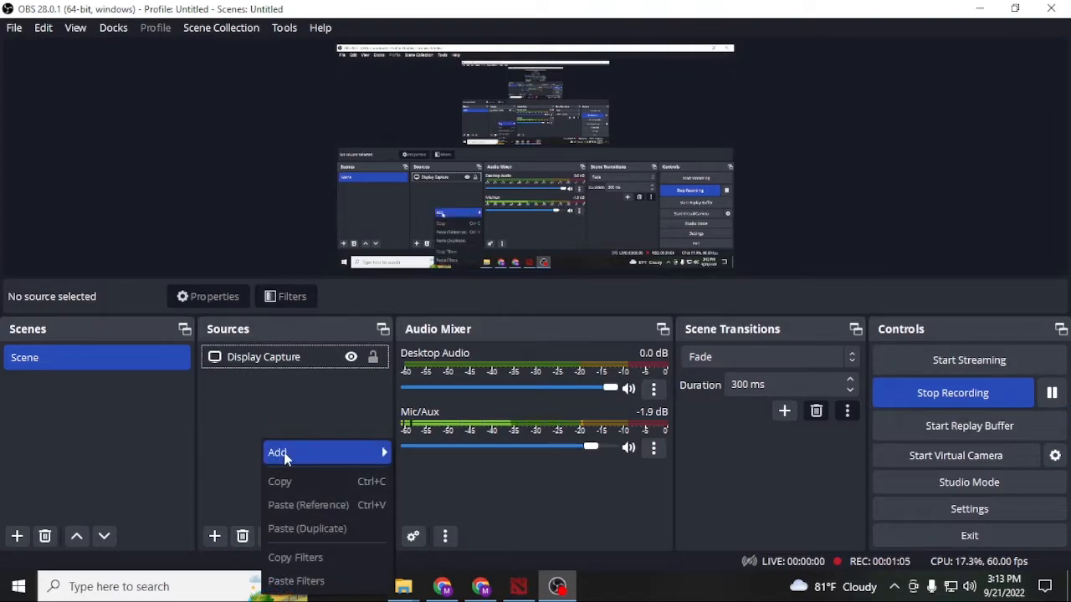
mouse_move(283, 452)
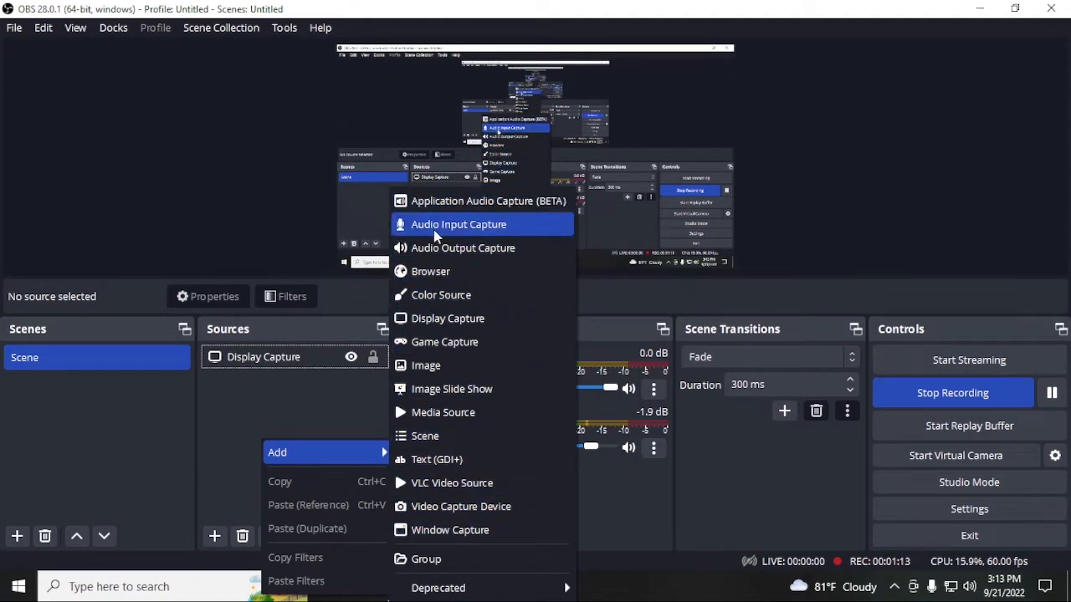
left_click(452, 342)
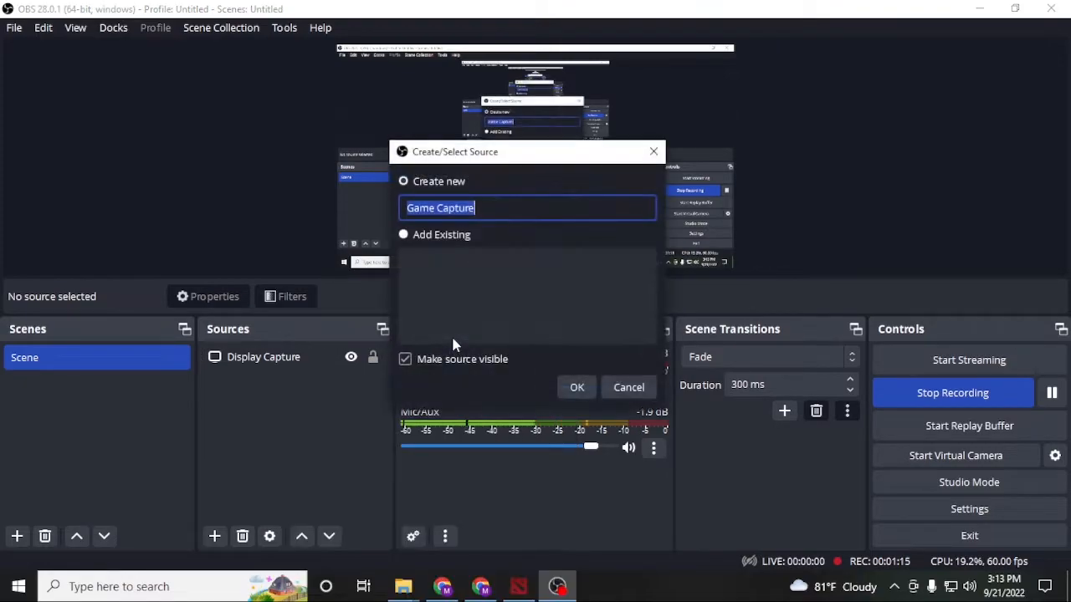
left_click(576, 389)
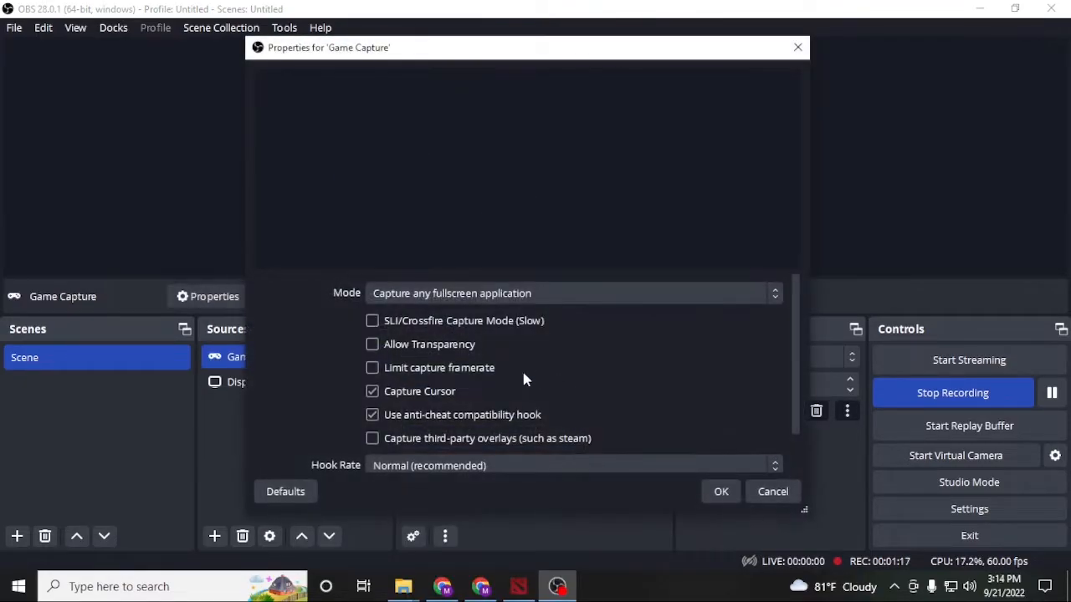
Set the game capture to Capture specific window with [dota2.exe]: Dota 2, and shrink it within the upper-left corner of the canvas
left_click(545, 292)
left_click(459, 332)
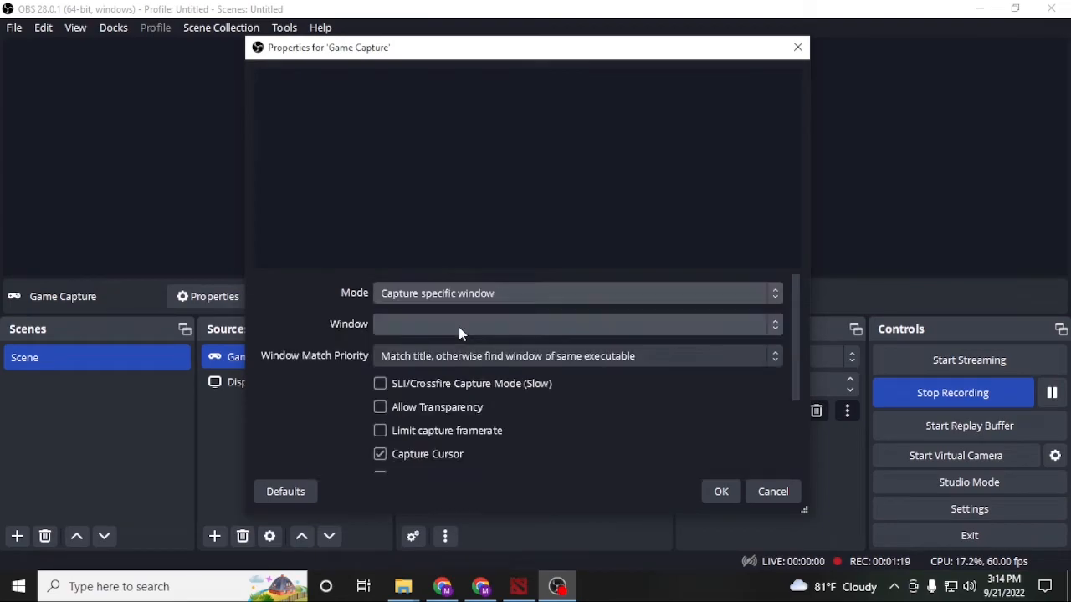
left_click(462, 328)
left_click(450, 360)
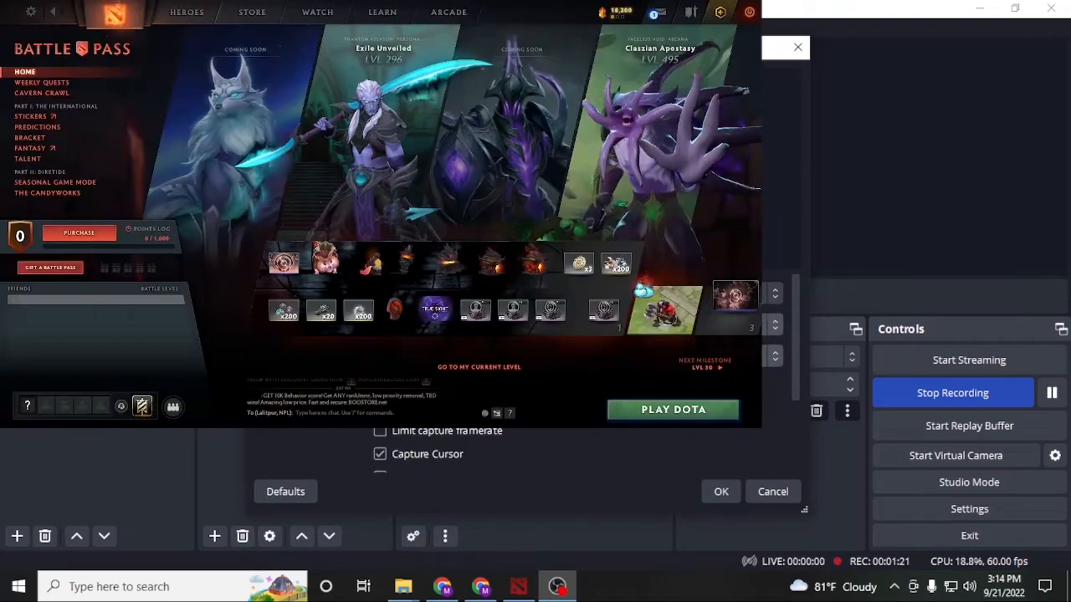
left_click_drag(502, 48, 381, 333)
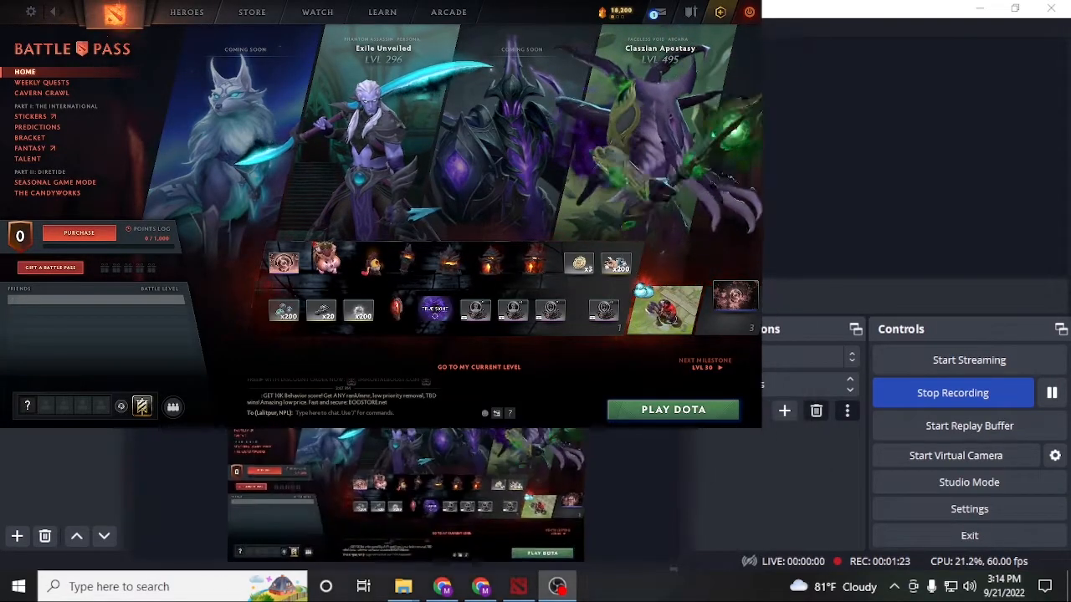
left_click(710, 498)
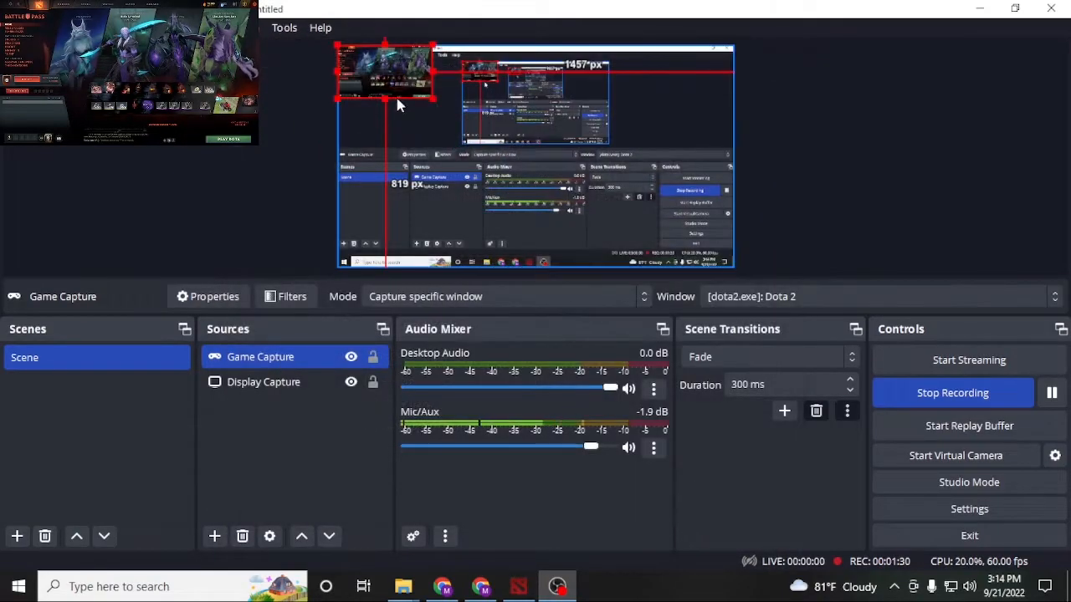
left_click_drag(431, 95, 404, 96)
Add a new Window Capture source to the scene and leave its properties without choosing a window
right_click(302, 409)
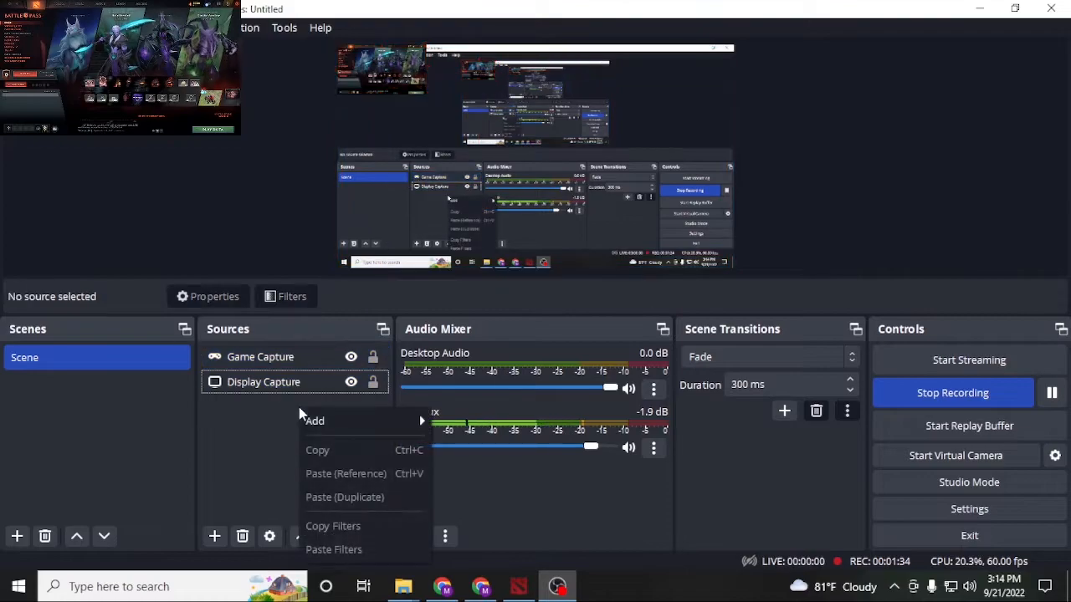
mouse_move(335, 423)
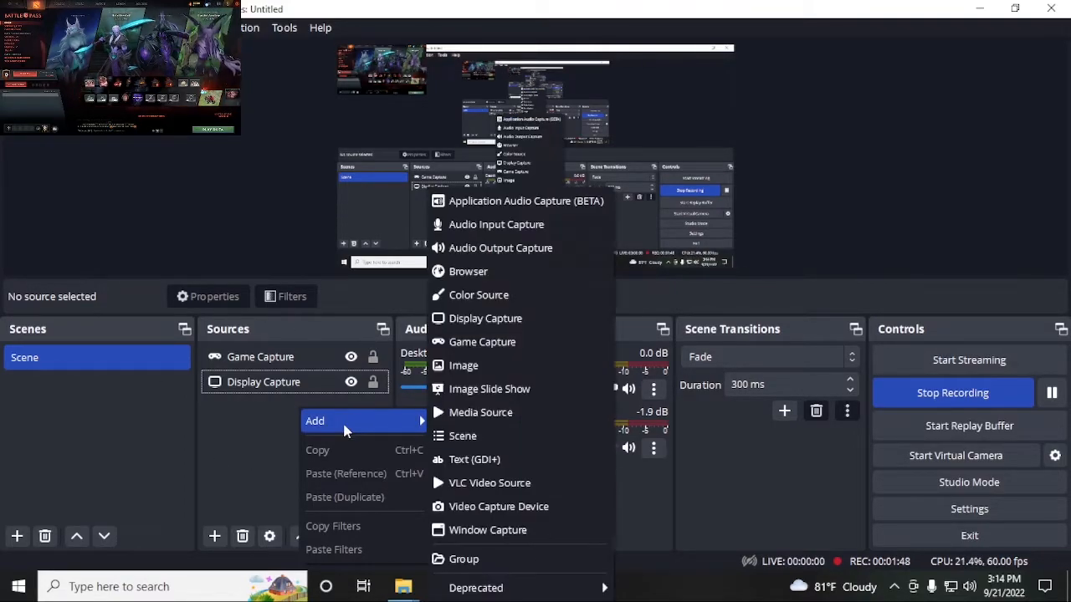
left_click(511, 537)
left_click(584, 384)
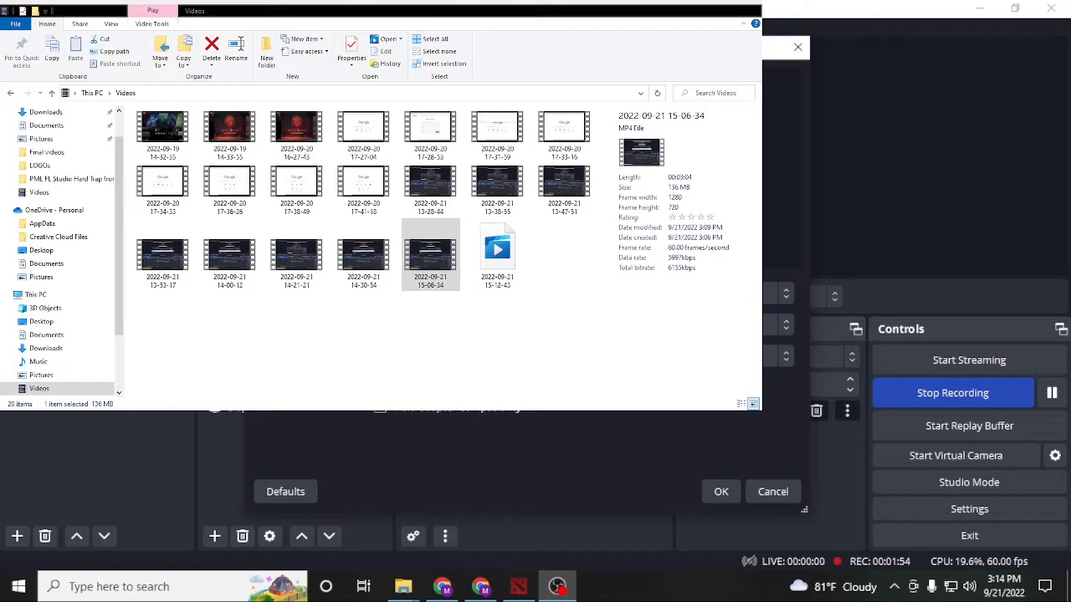
left_click_drag(669, 46, 871, 184)
left_click(860, 183)
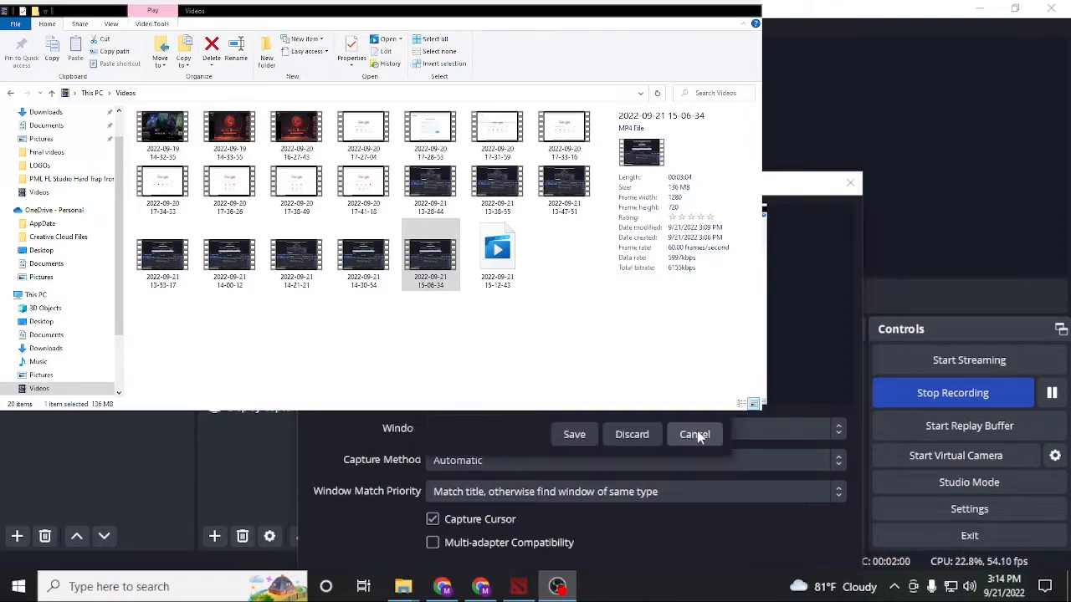
left_click(684, 434)
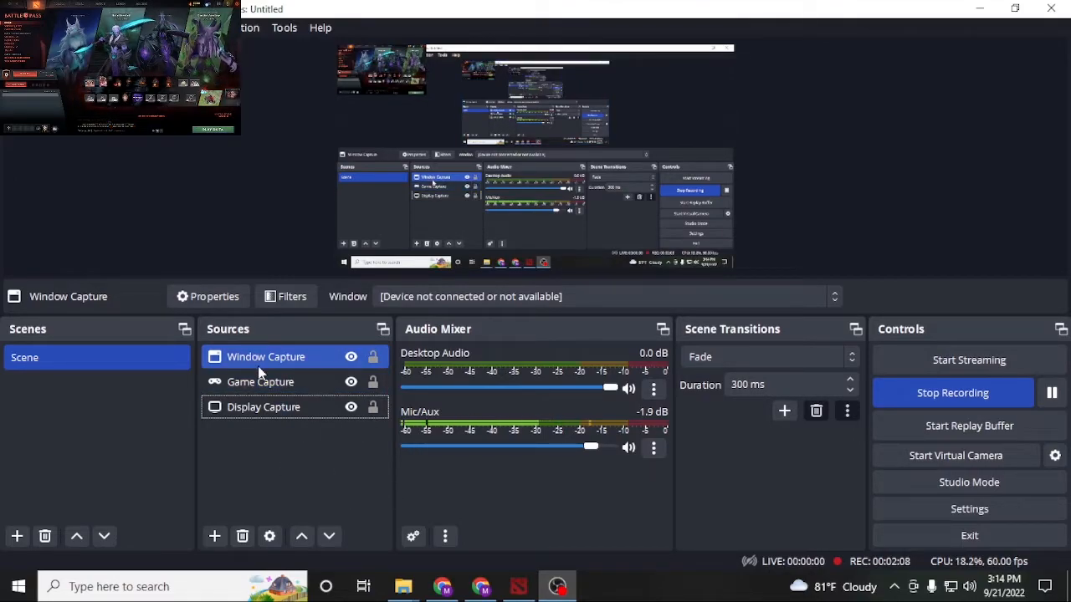
Go through the Window Capture, Game Capture and Display Capture sources one by one, ending with Display Capture selected
right_click(260, 448)
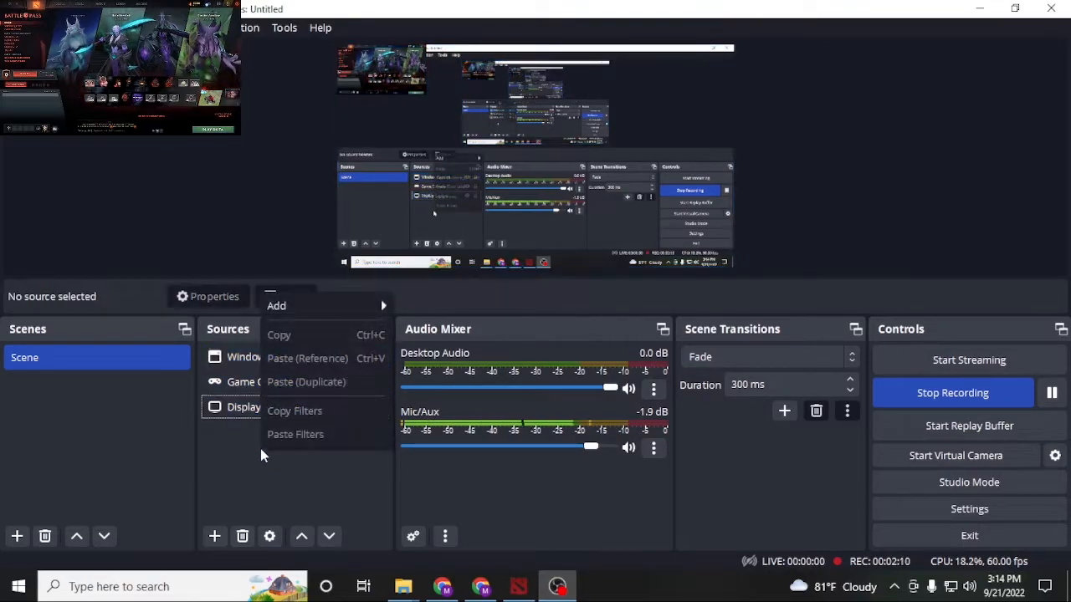
left_click(247, 457)
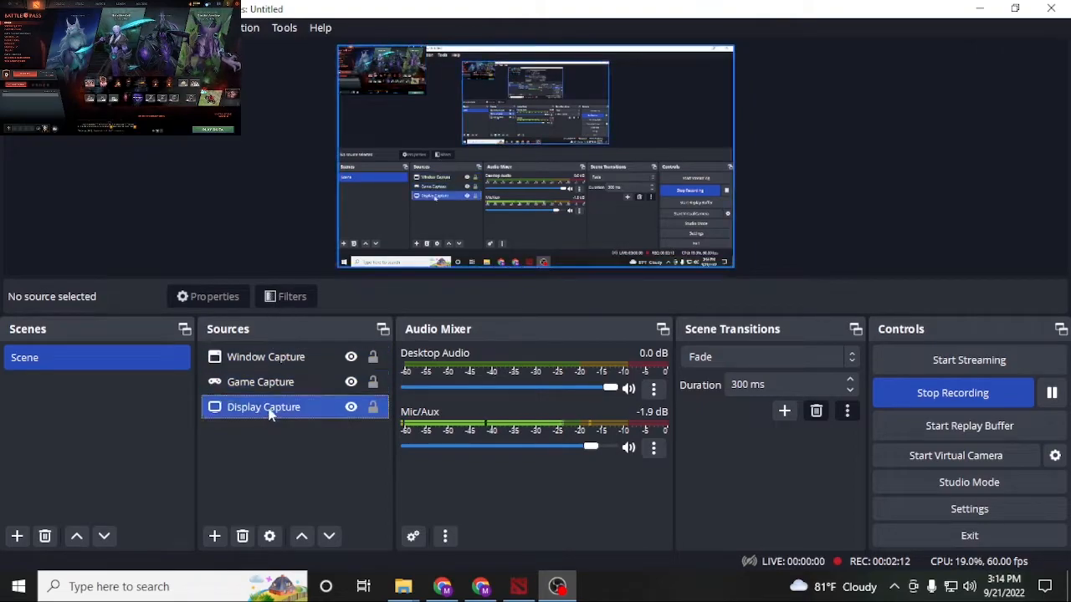
left_click(276, 355)
left_click(279, 382)
left_click(281, 407)
left_click(281, 423)
left_click(281, 385)
left_click(275, 405)
left_click(272, 362)
left_click(272, 387)
left_click(272, 386)
left_click(267, 407)
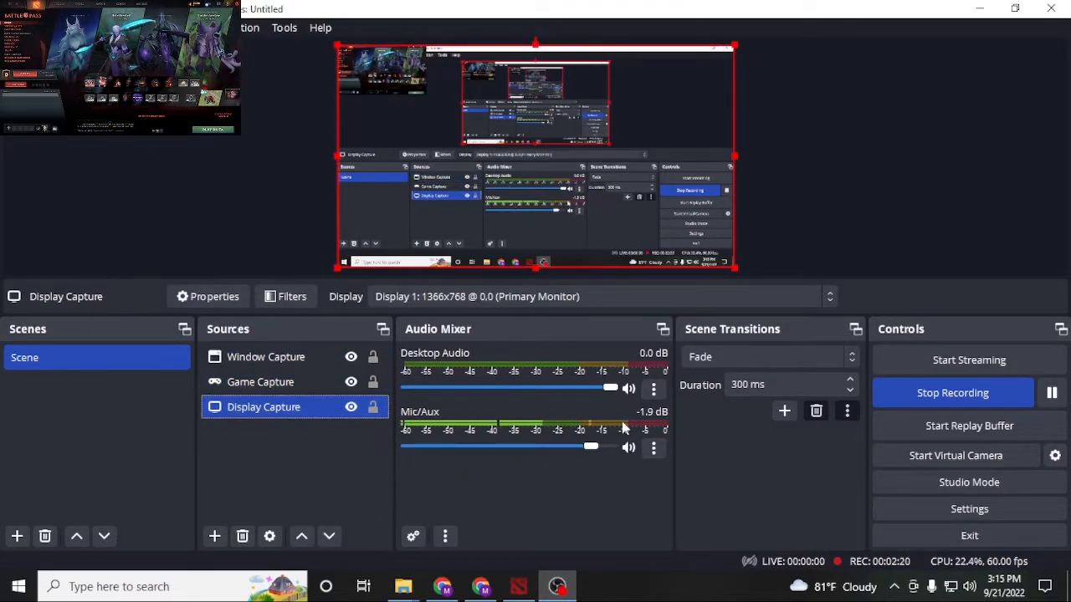
Check the Desktop Audio volume control and examine the available scene transition types without adding one
left_click_drag(611, 388, 669, 384)
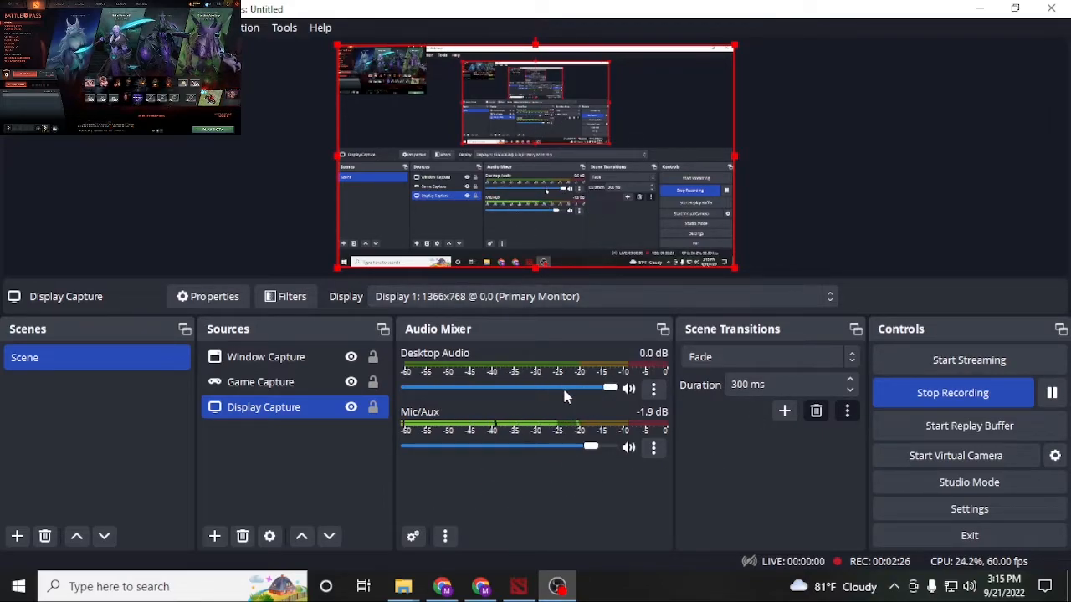
left_click(780, 365)
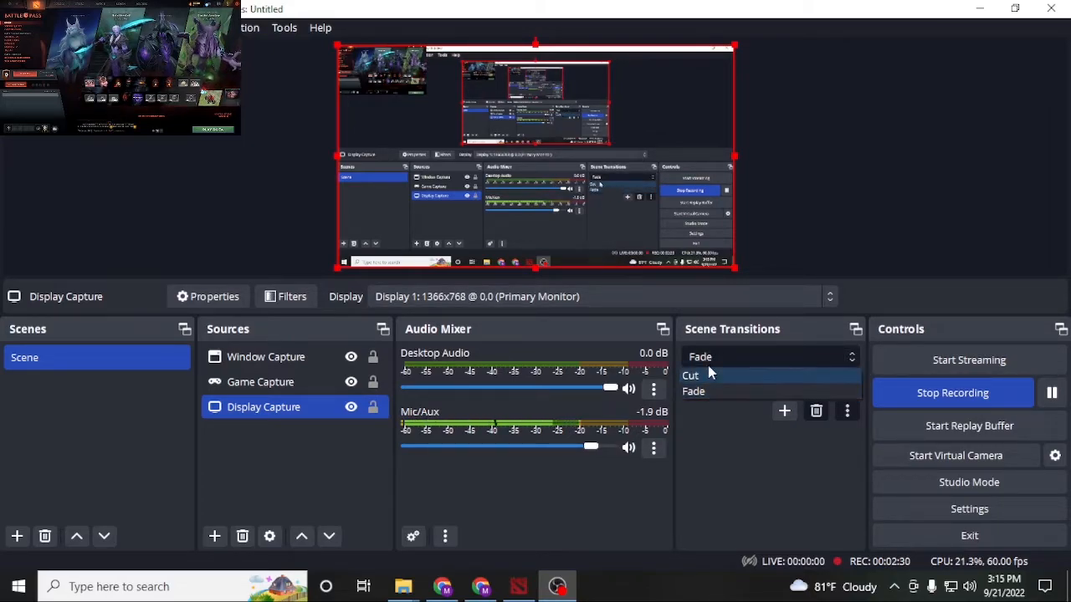
left_click(784, 411)
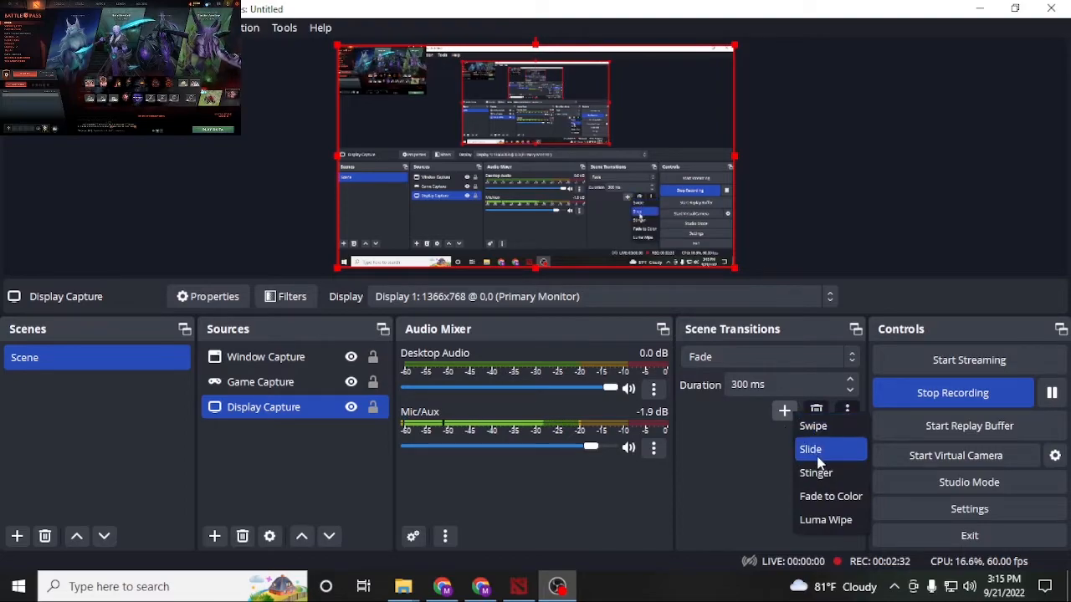
left_click(789, 410)
left_click(791, 408)
left_click(788, 414)
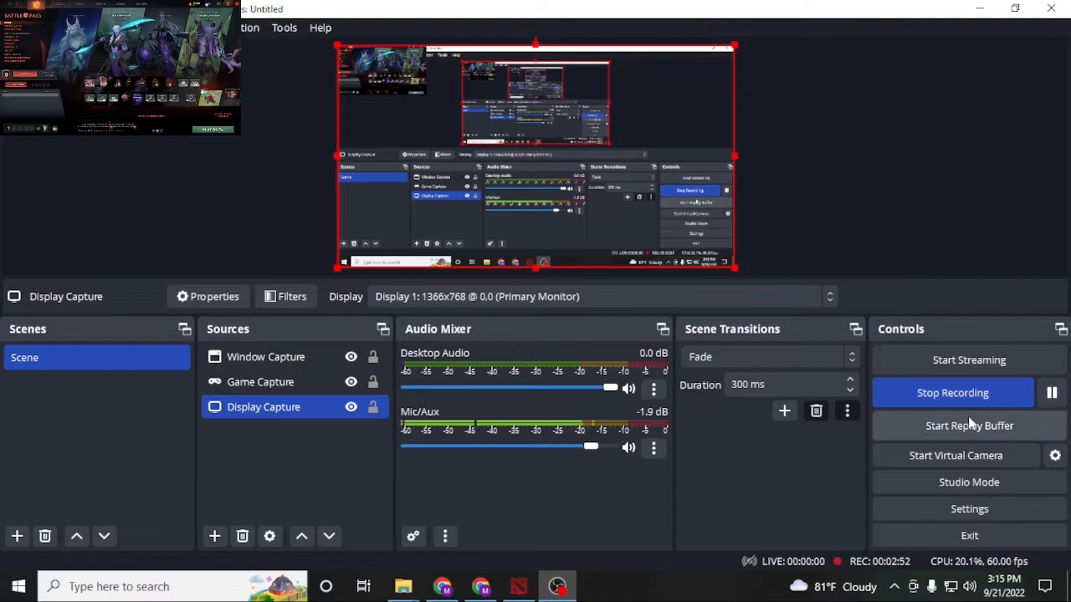
Review the recording output settings, including path, format and encoder options, and close the settings without changes
left_click(971, 509)
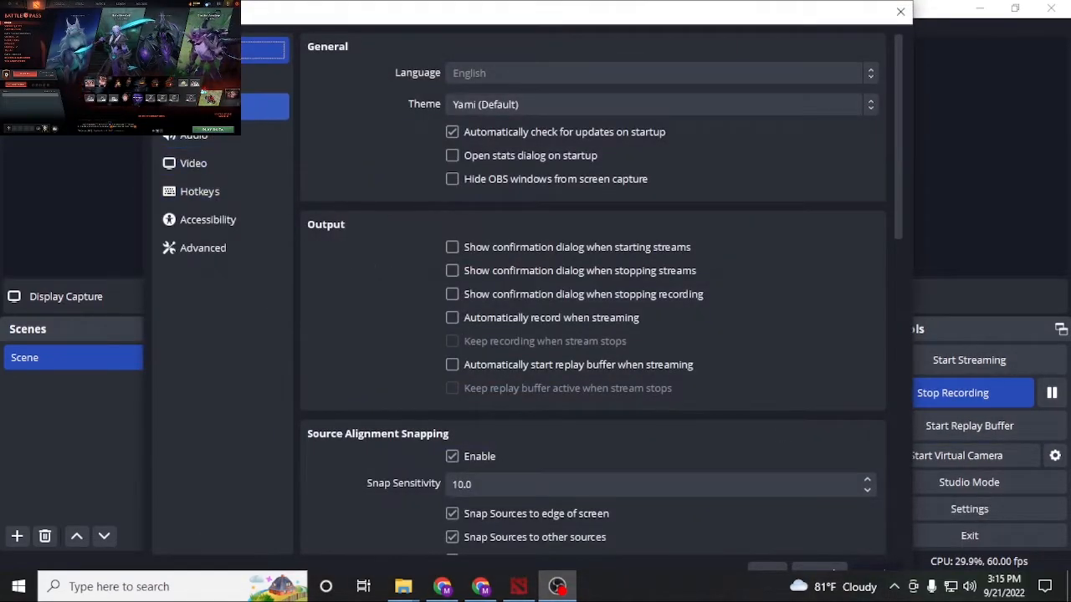
left_click(201, 106)
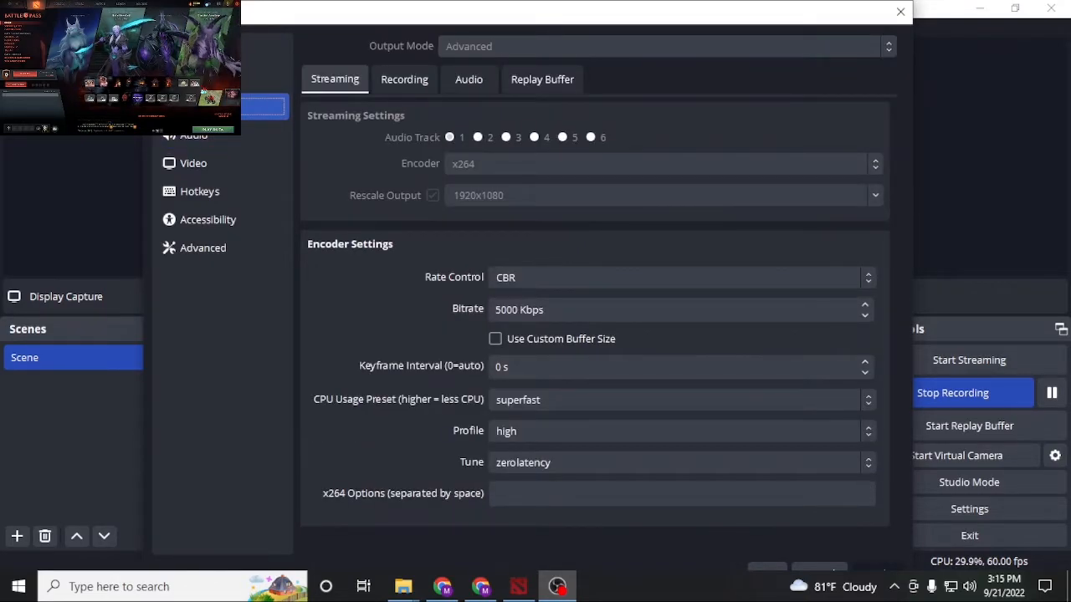
left_click(404, 81)
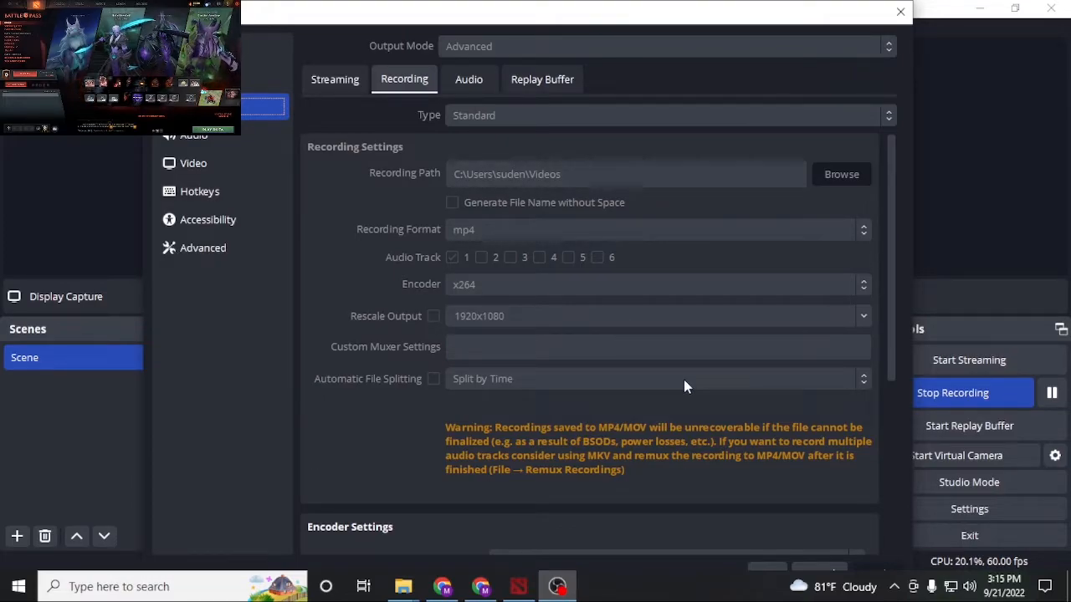
scroll(683, 383, "down", 3)
scroll(670, 410, "down", 3)
scroll(660, 431, "up", 1)
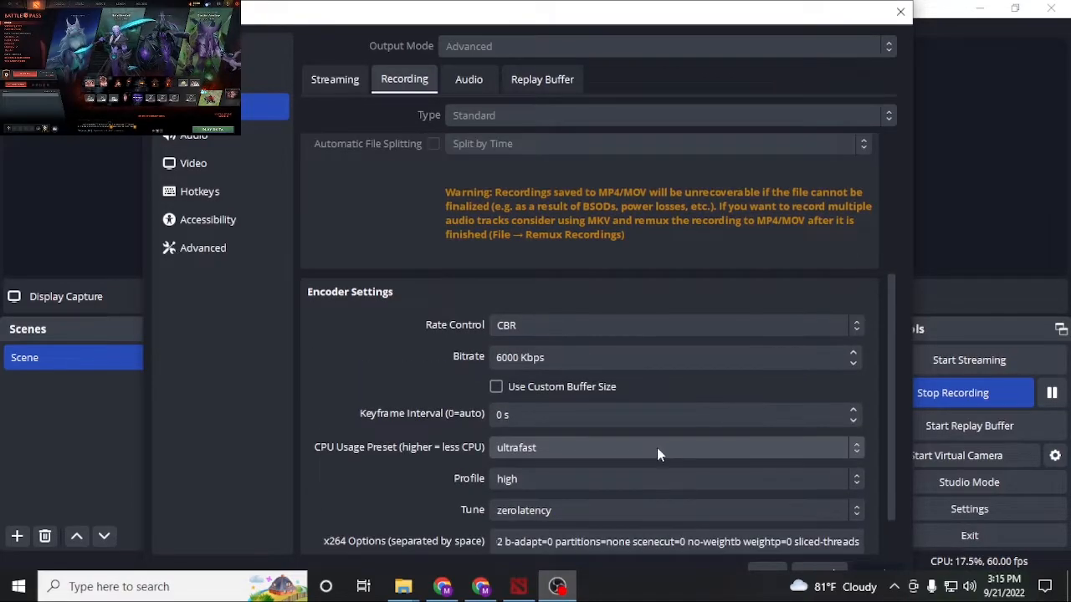
left_click_drag(894, 360, 866, 171)
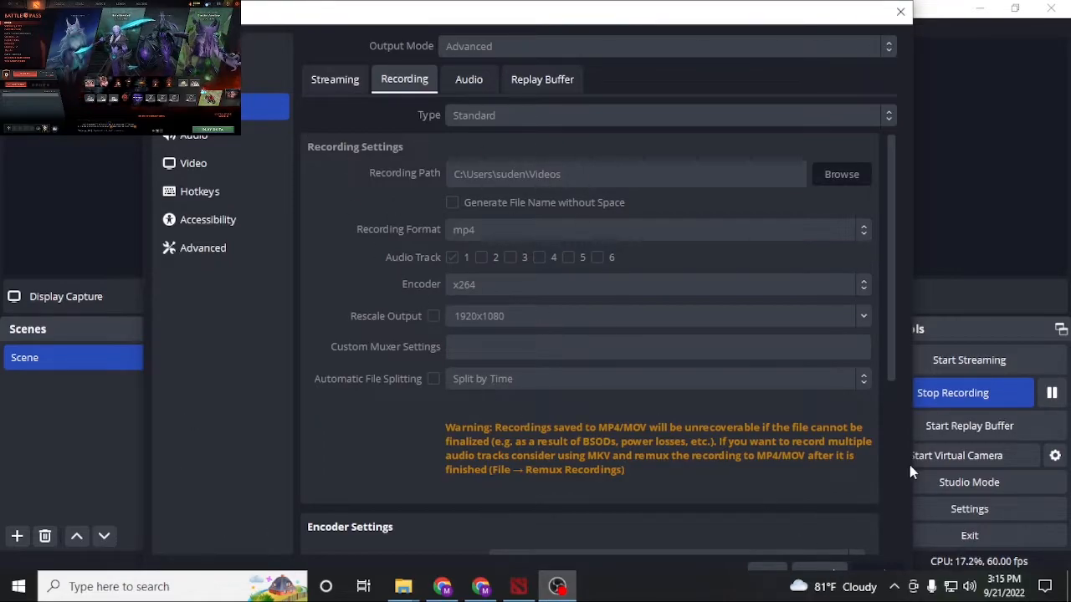
left_click(901, 11)
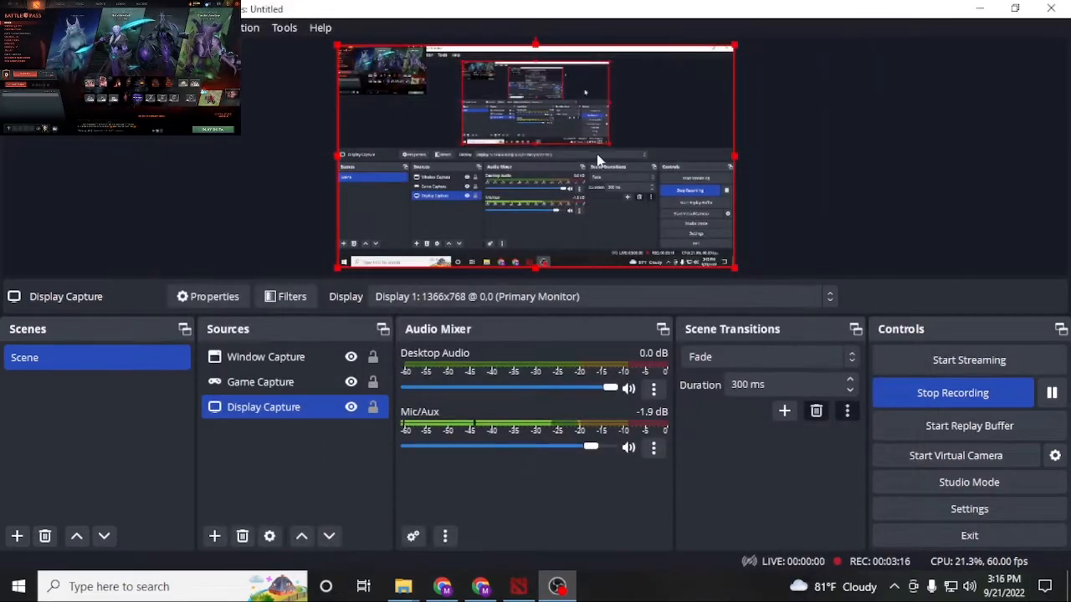